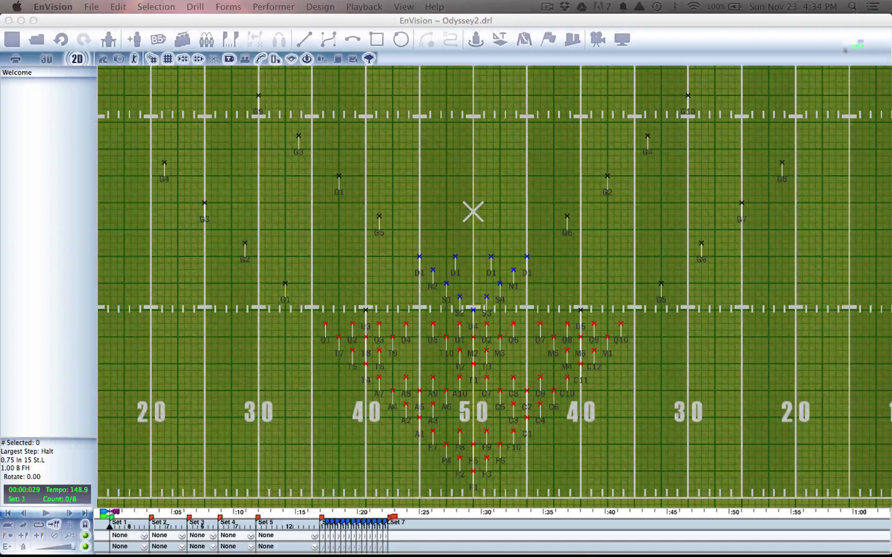
Switch to print mode and extend the print range so that it runs from Set 1 to Set 7.
left_click(15, 59)
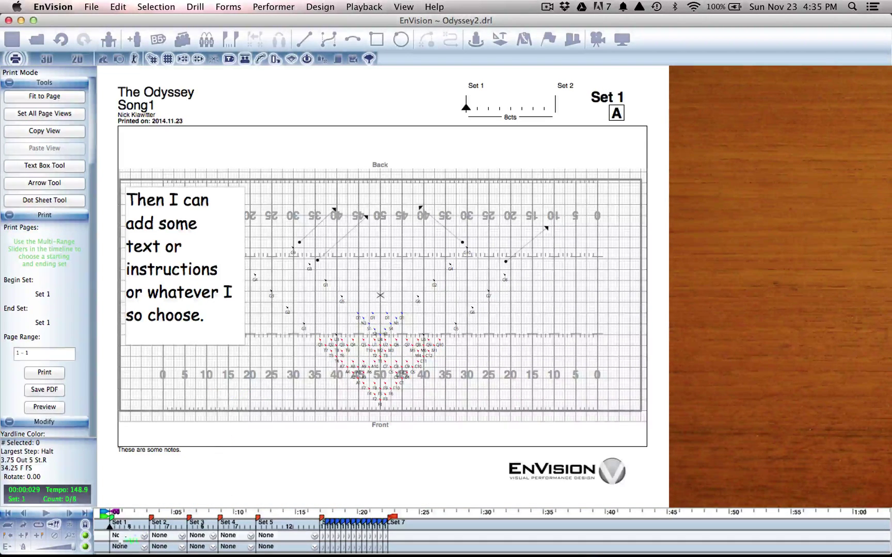
mouse_move(110, 526)
left_mouse_down()
mouse_move(381, 525)
mouse_move(110, 526)
left_mouse_up()
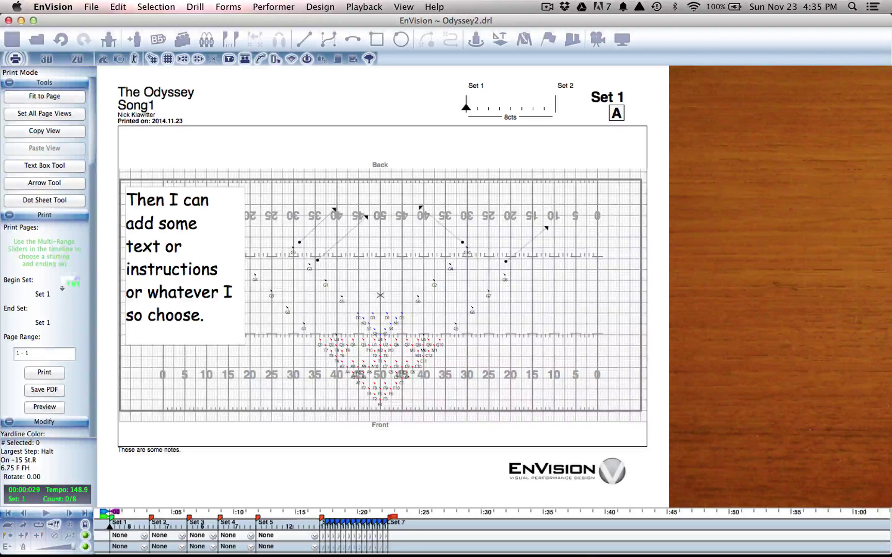
scroll(70, 230, "down", 4)
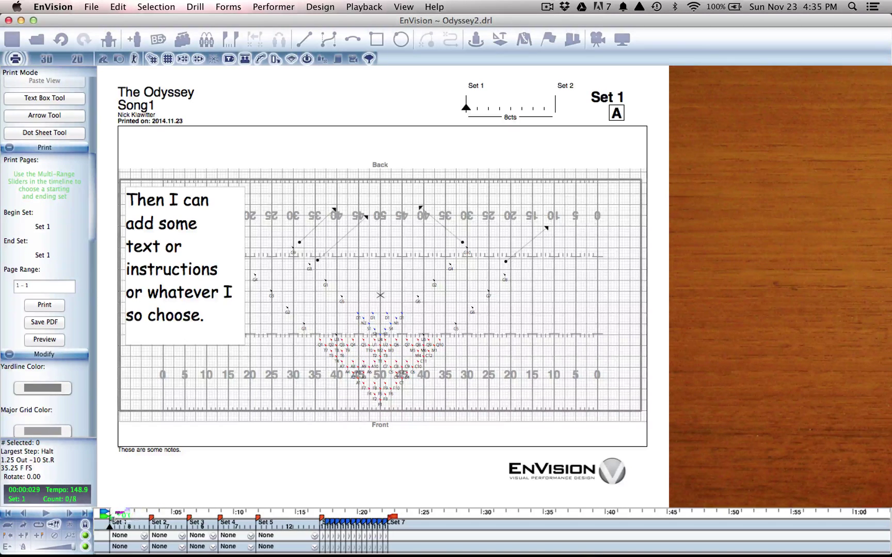
mouse_move(123, 515)
left_mouse_down()
mouse_move(172, 515)
mouse_move(115, 512)
left_mouse_up()
left_click_drag(126, 524, 126, 515)
left_click_drag(127, 515, 410, 516)
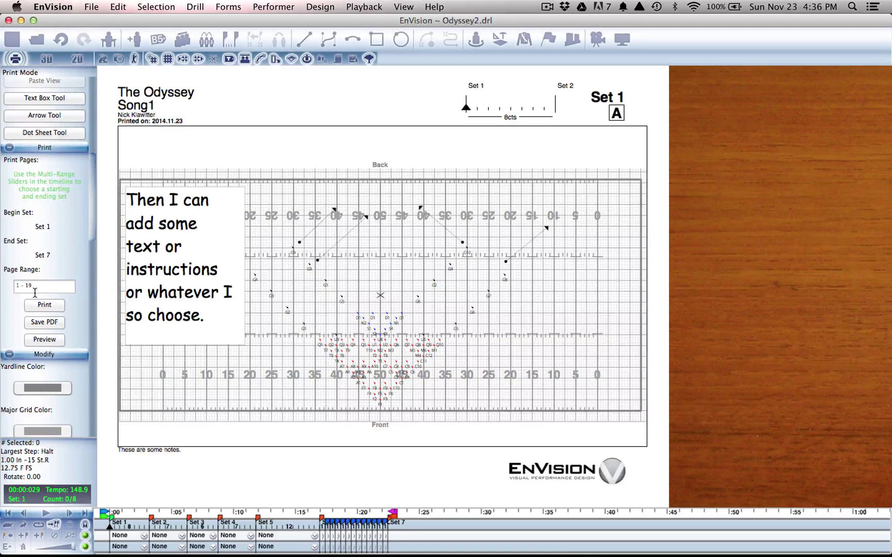
Show the Set 6D page in the print layout and examine its performers and labels up close.
left_click_drag(295, 531, 341, 526)
left_click_drag(380, 443, 380, 417)
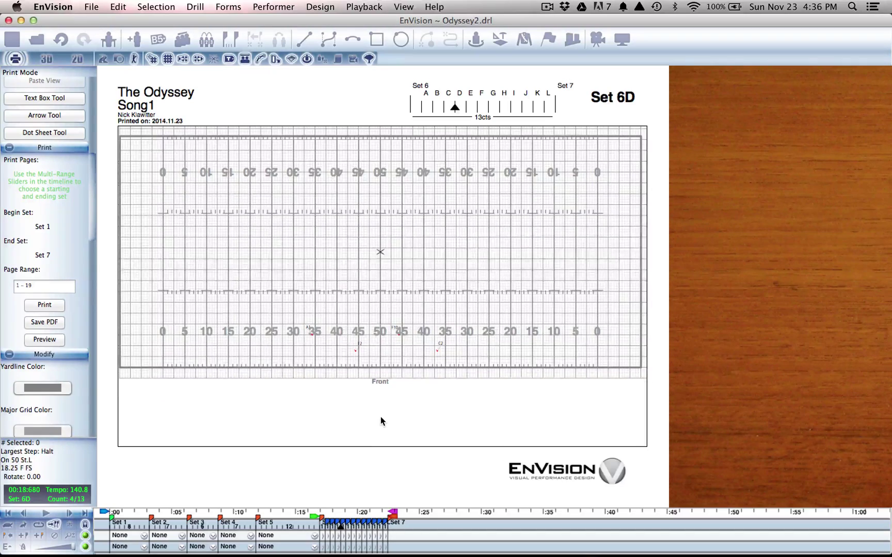
scroll(381, 417, "up", 3)
scroll(380, 416, "up", 5)
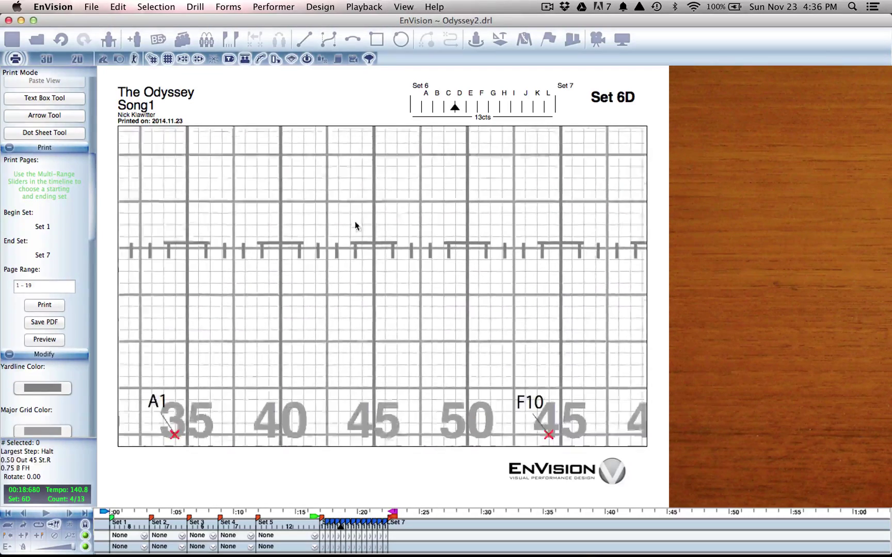
scroll(361, 212, "down", 3)
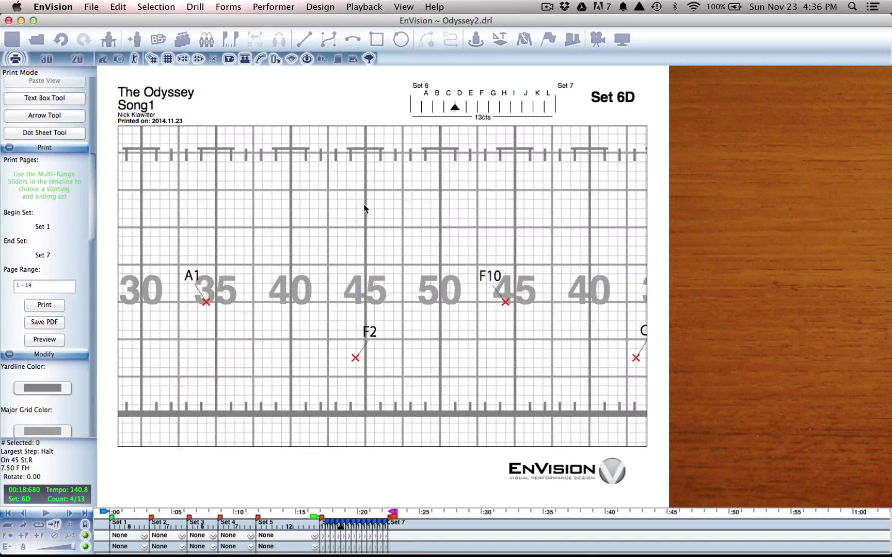
scroll(364, 227, "down", 4)
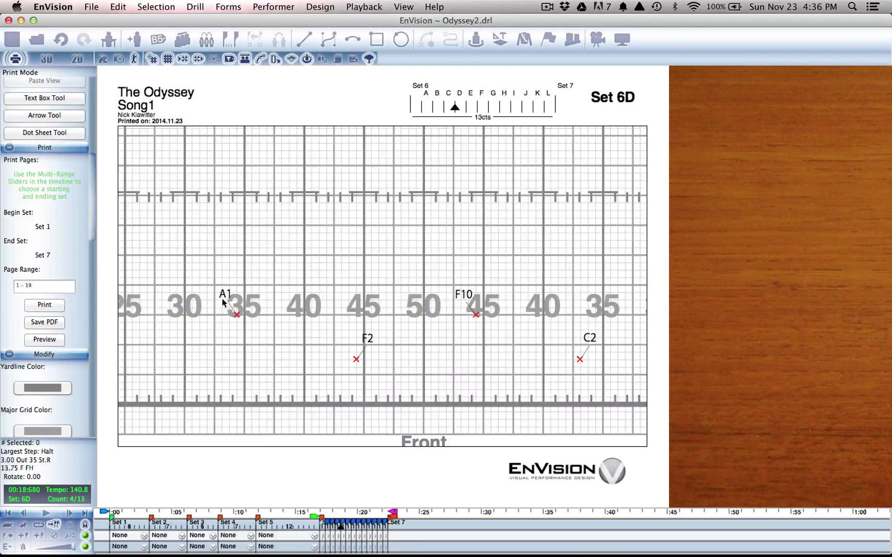
Fit the field on the Set 6D page to the page, and return to Set 1 on the timeline.
scroll(39, 124, "up", 3)
left_click(44, 96)
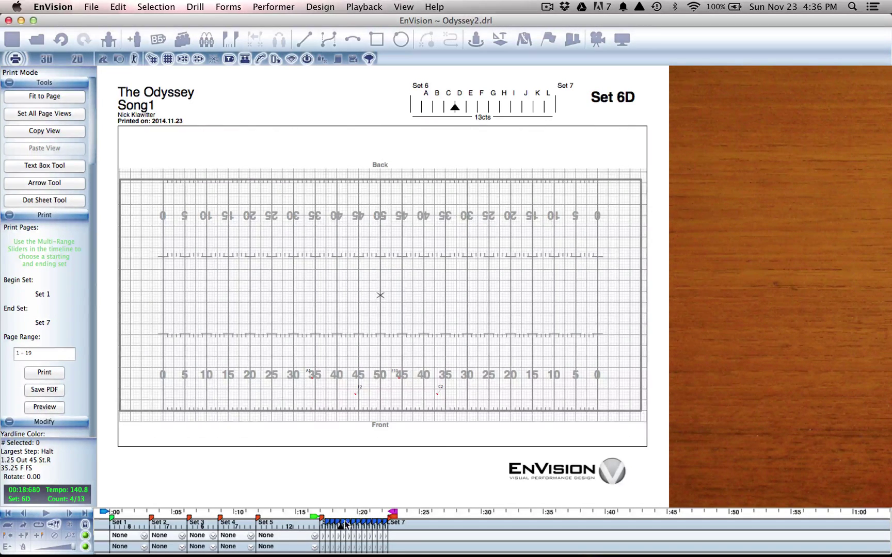
left_click(160, 524)
left_click(116, 524)
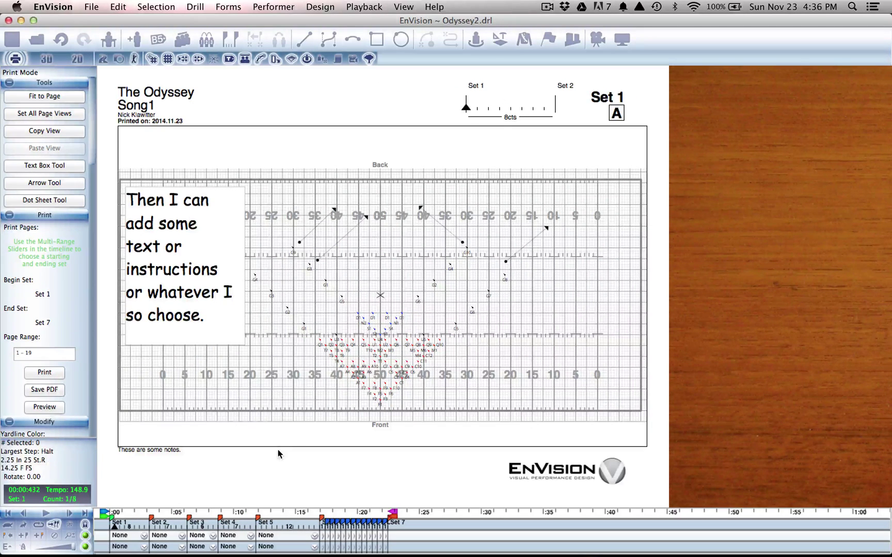
Save Sets 1 to 7 as the PDF file Song1.pdf on the Desktop, replacing the existing file of that name.
scroll(65, 337, "down", 3)
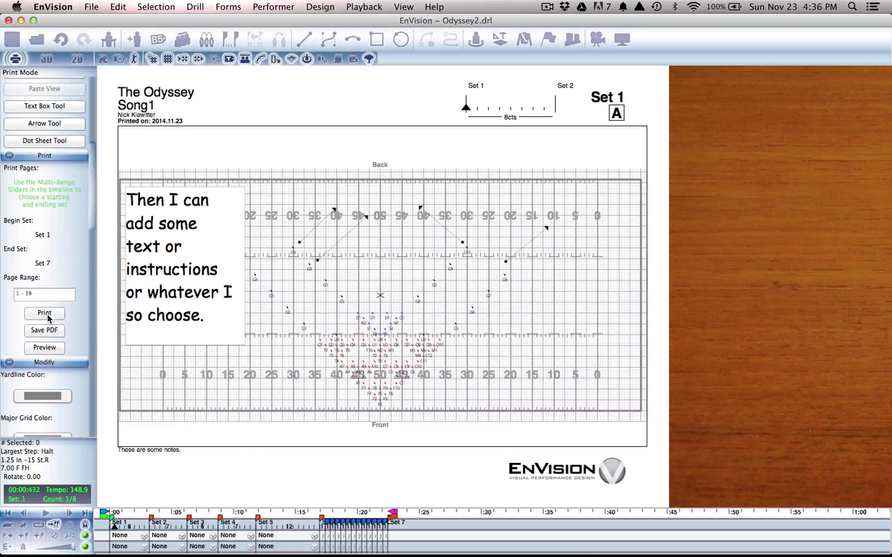
left_click(45, 330)
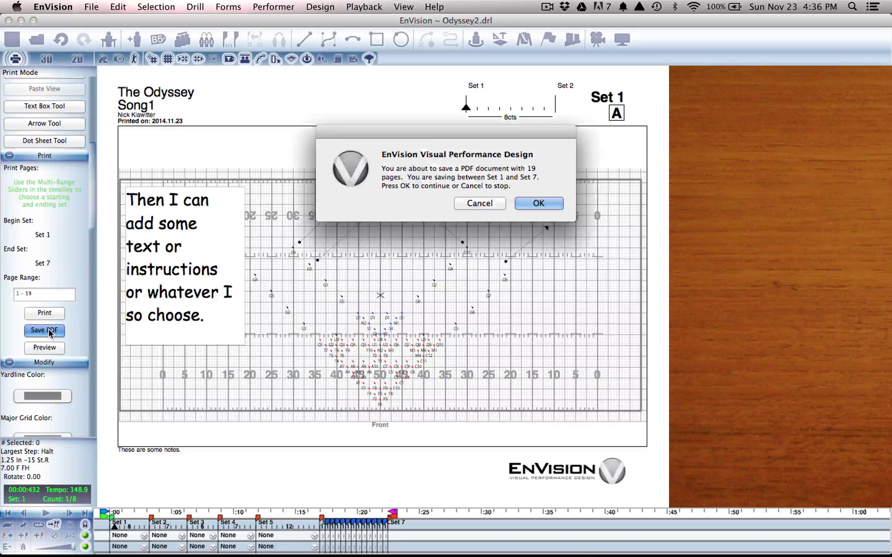
left_click(538, 203)
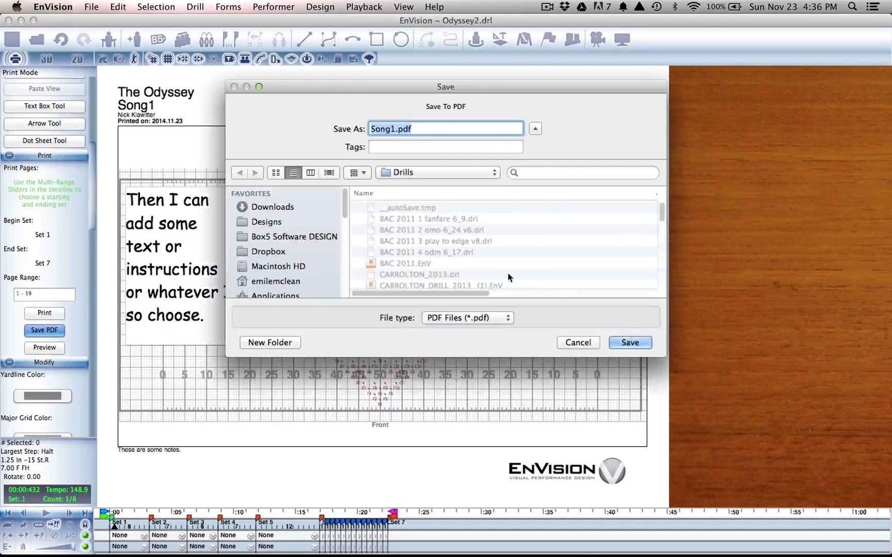
scroll(346, 221, "down", 5)
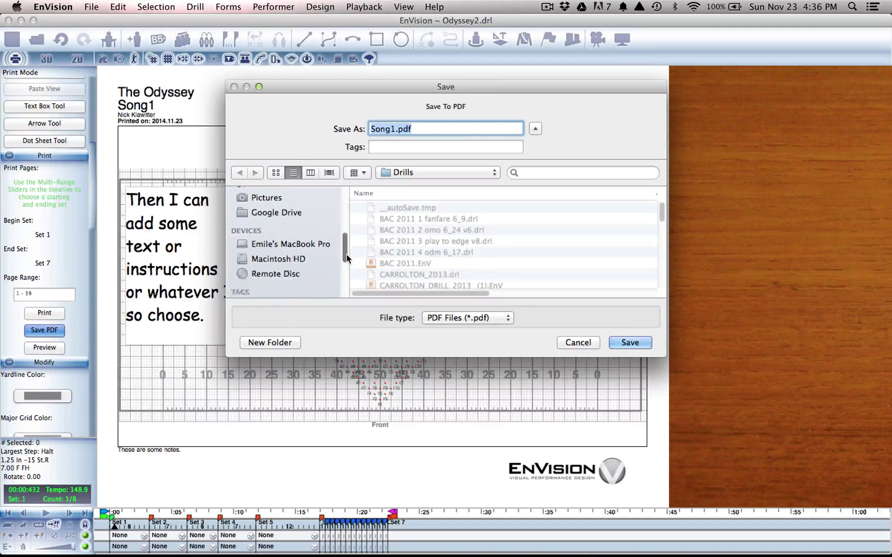
scroll(346, 248, "up", 3)
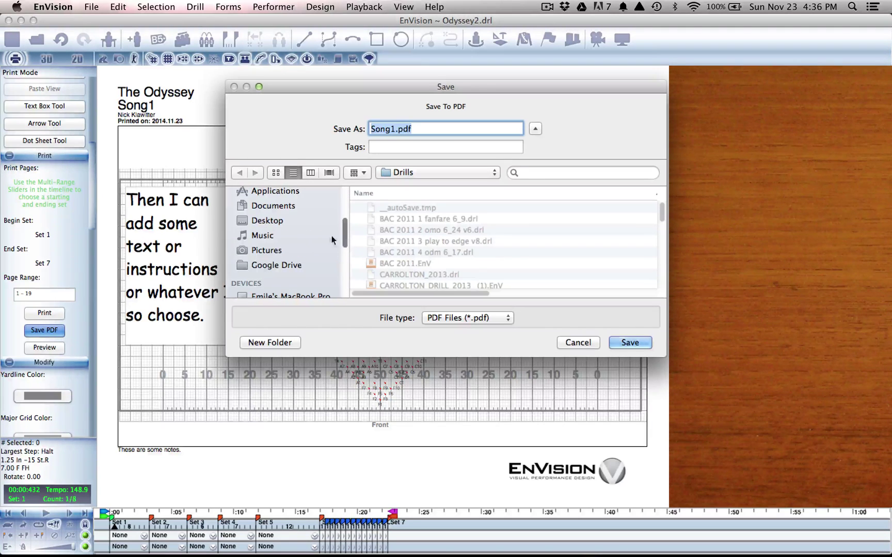
left_click(268, 221)
left_click(629, 342)
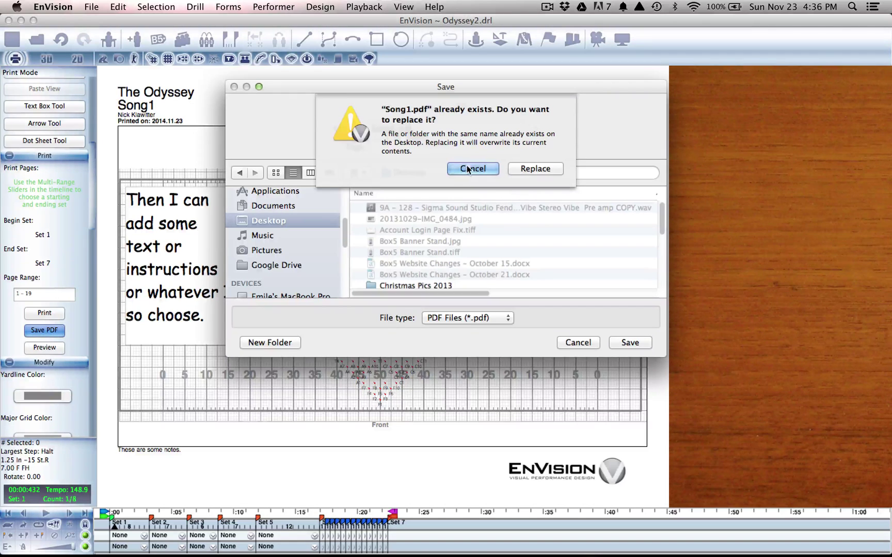
left_click(467, 168)
left_click(629, 343)
left_click(537, 171)
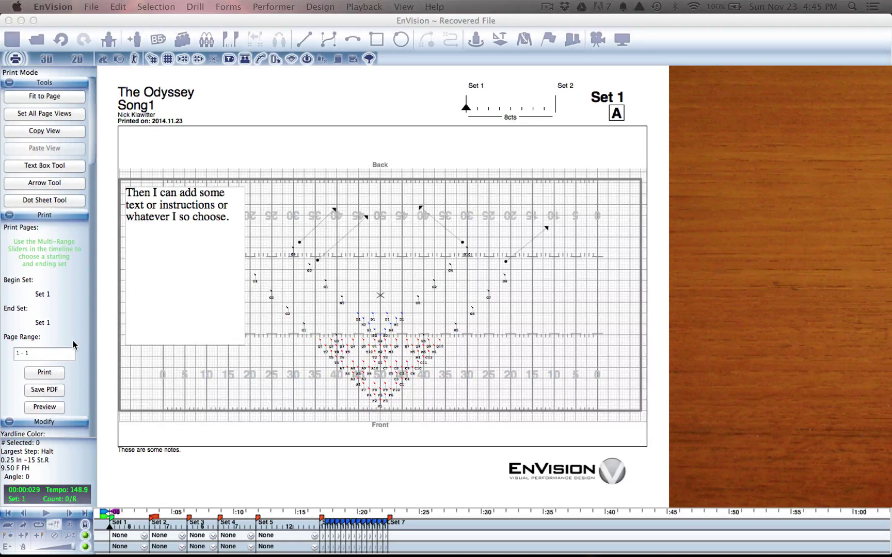
Reset the print colors of the yardlines, grid lines and field numbers.
scroll(74, 337, "down", 5)
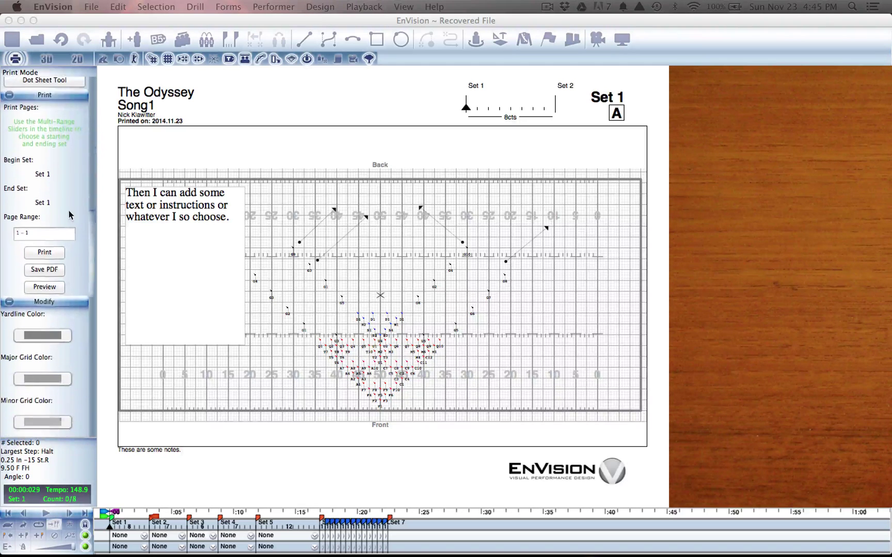
scroll(63, 137, "down", 1)
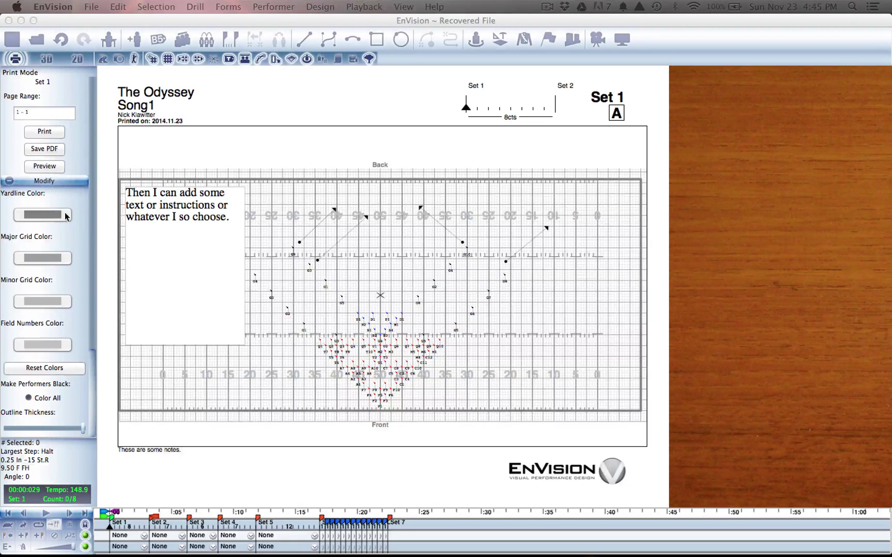
left_click(222, 242)
left_click(238, 191)
left_click(161, 309)
left_click(61, 367)
Examine the performer symbols and labels on the Set 1 page around the 50-yard line.
scroll(385, 309, "down", 5)
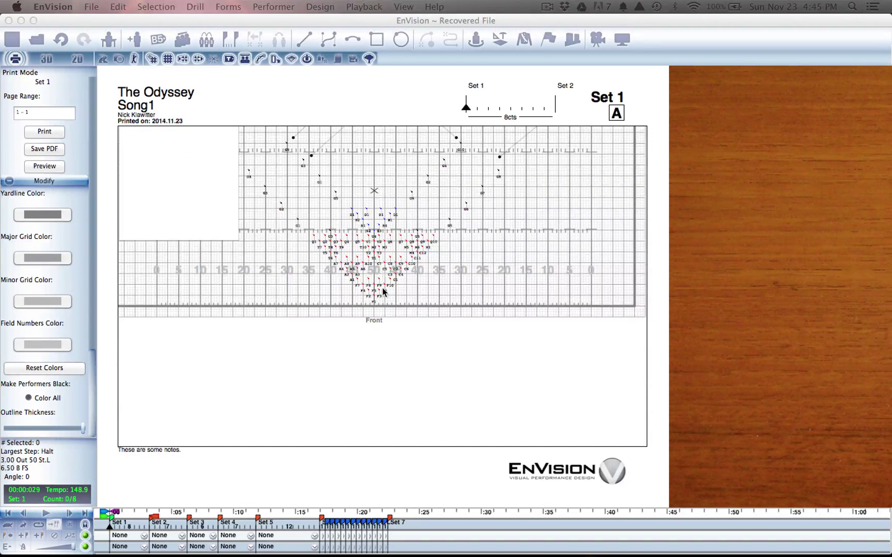
scroll(382, 292, "down", 3)
scroll(383, 292, "up", 10)
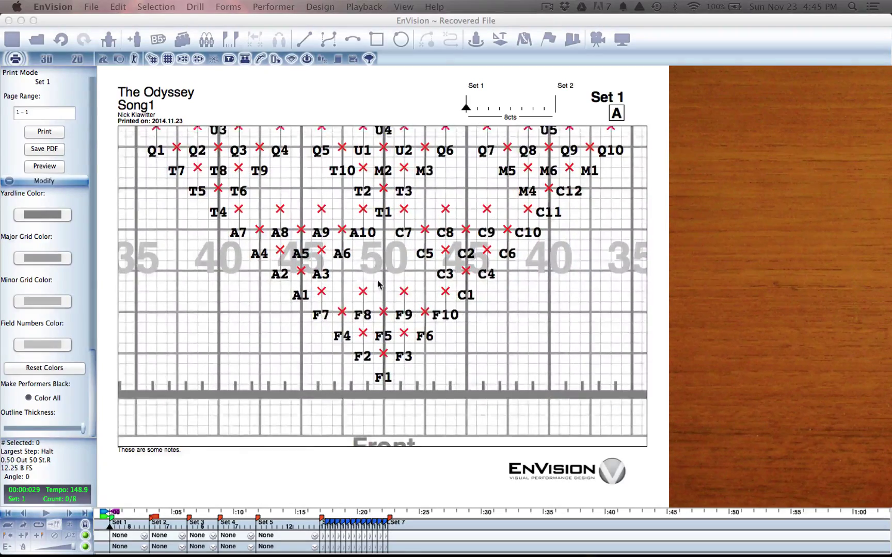
scroll(379, 284, "up", 6)
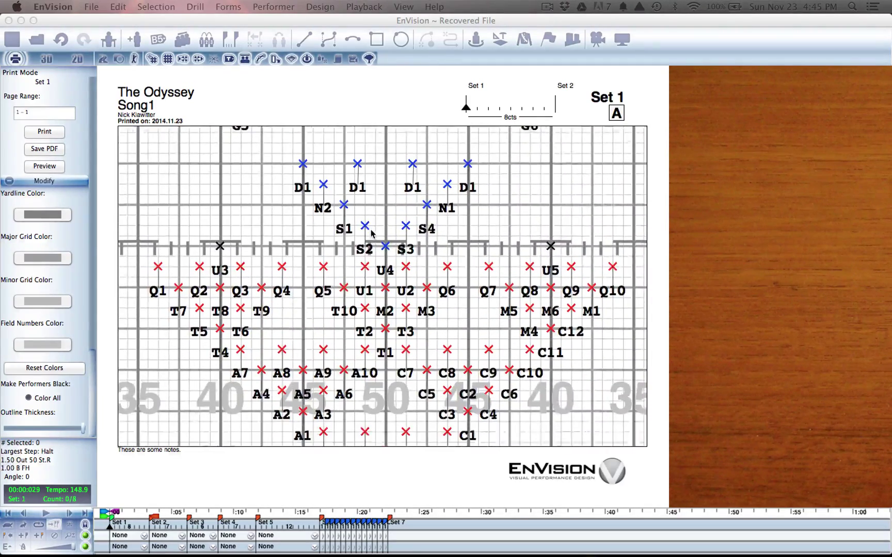
scroll(356, 258, "down", 1)
scroll(376, 216, "up", 5)
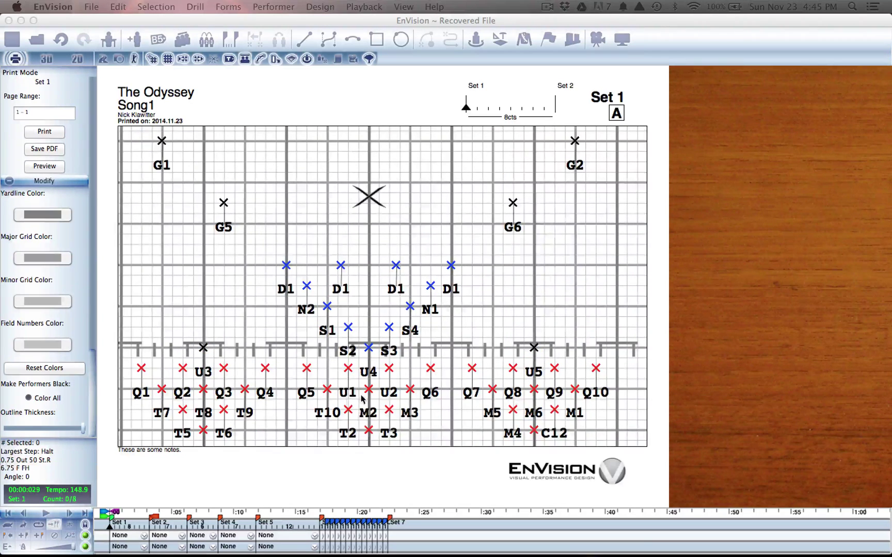
scroll(361, 330, "down", 3)
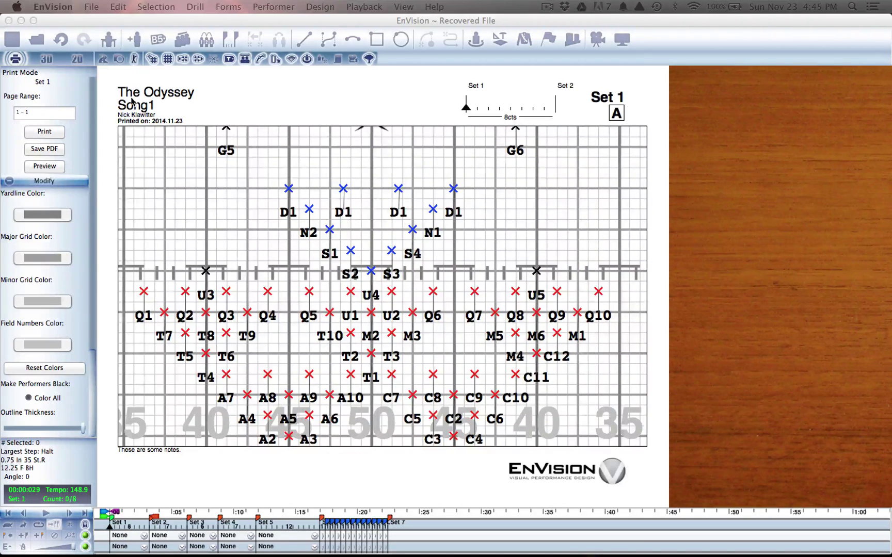
Switch to the 3D view and display the performers as realistic uniformed figures.
left_click(47, 59)
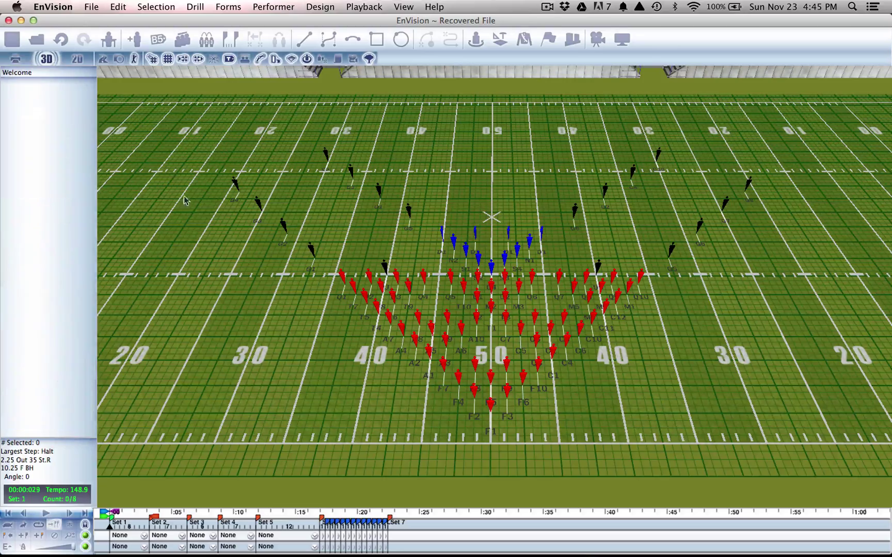
mouse_move(371, 252)
left_mouse_down()
mouse_move(350, 253)
mouse_move(359, 253)
left_mouse_up()
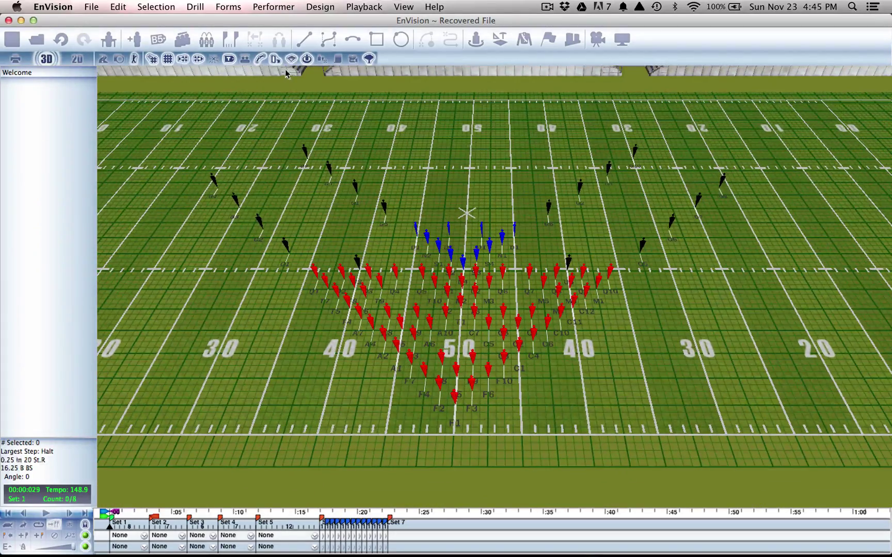
left_click(306, 60)
left_click(306, 60)
left_click(306, 60)
left_click(306, 60)
left_click(322, 59)
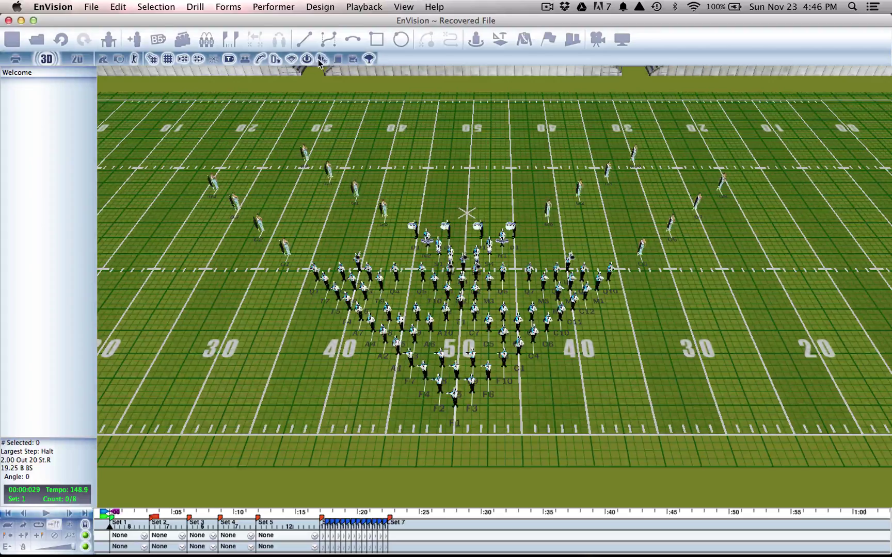
Display the performers as plain colored figures again in the 3D view of Set 1.
left_click_drag(387, 269, 384, 241)
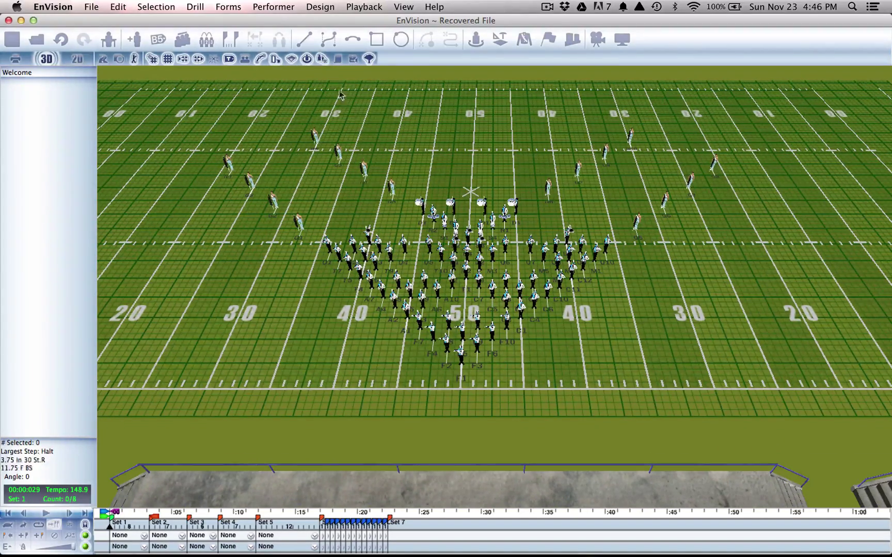
left_click(323, 63)
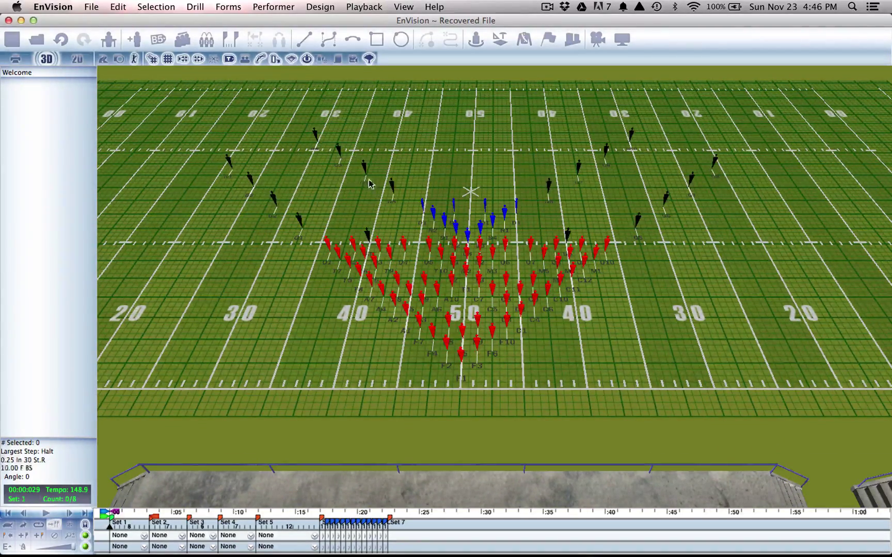
left_click_drag(396, 212, 416, 220)
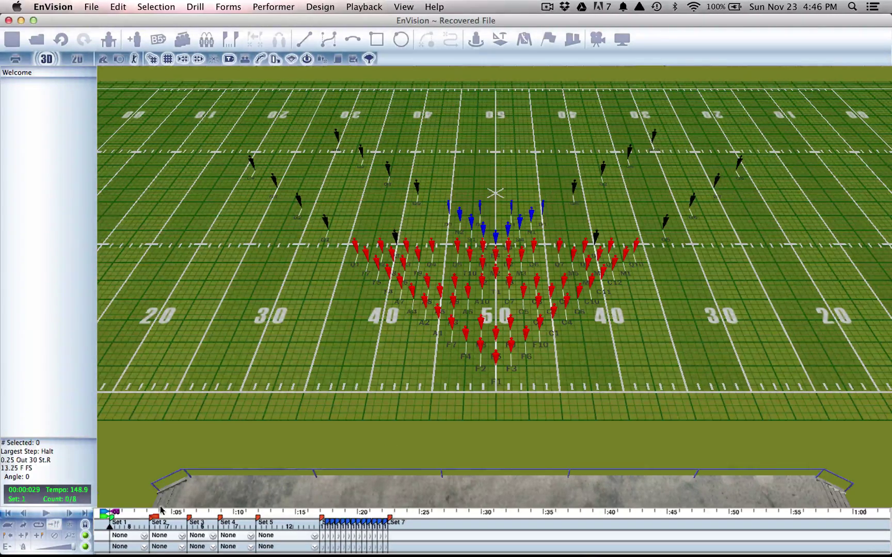
mouse_move(110, 527)
left_mouse_down()
mouse_move(325, 528)
mouse_move(103, 528)
left_mouse_up()
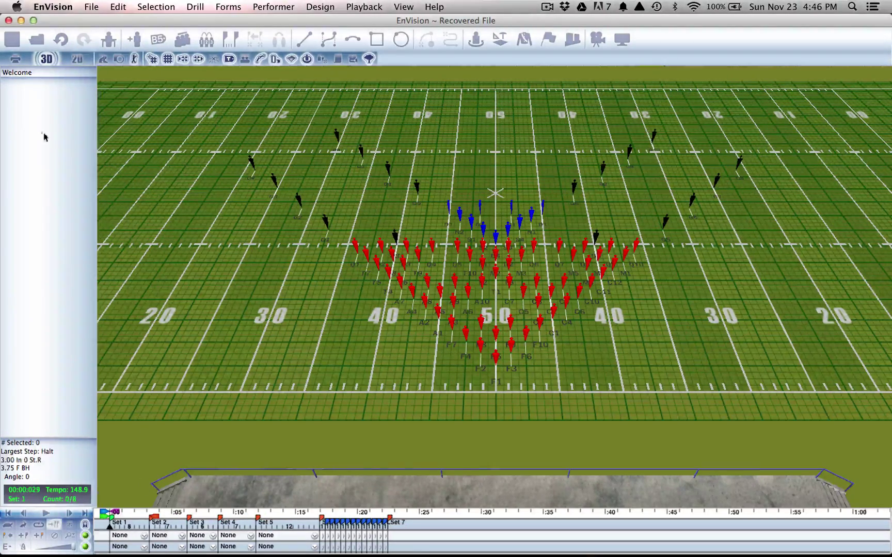
Return to print mode and make all performers black on the Set 1 page.
left_click(16, 59)
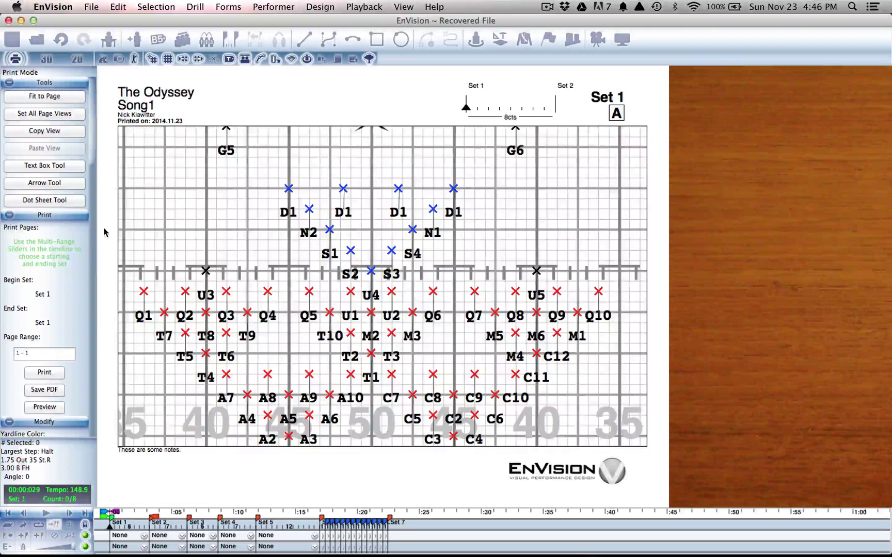
scroll(59, 338, "down", 10)
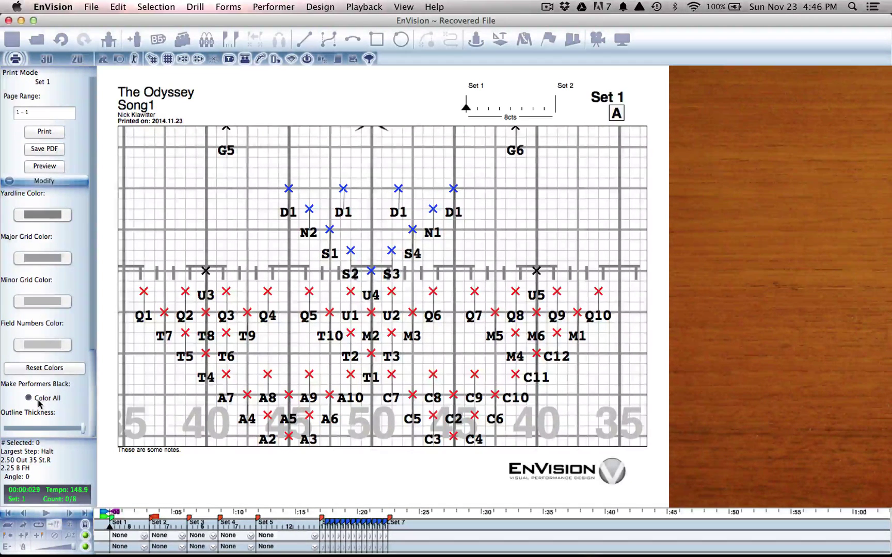
left_click(29, 400)
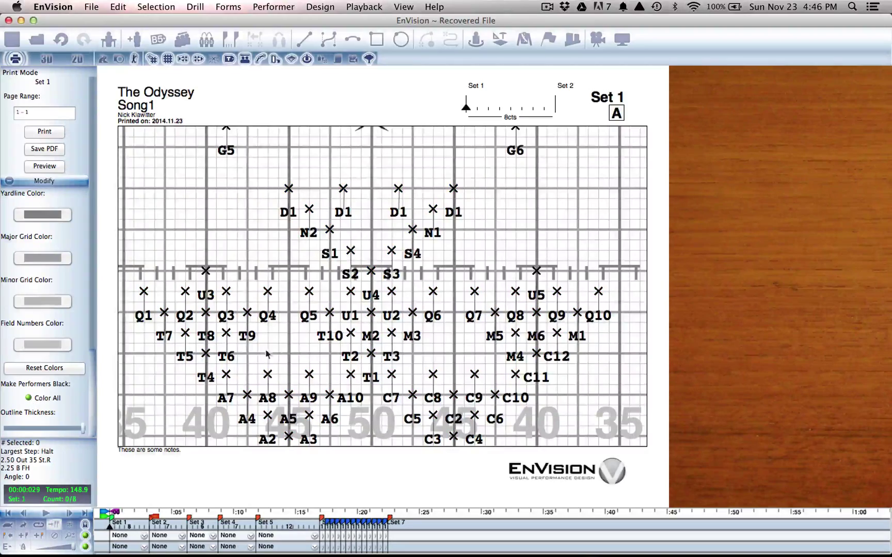
Reframe the Set 1 page so the entire field is shown inside the page frame, and set the outline thickness to its maximum.
left_click_drag(279, 350, 277, 353)
left_click_drag(230, 376, 339, 267)
left_click_drag(399, 330, 345, 313)
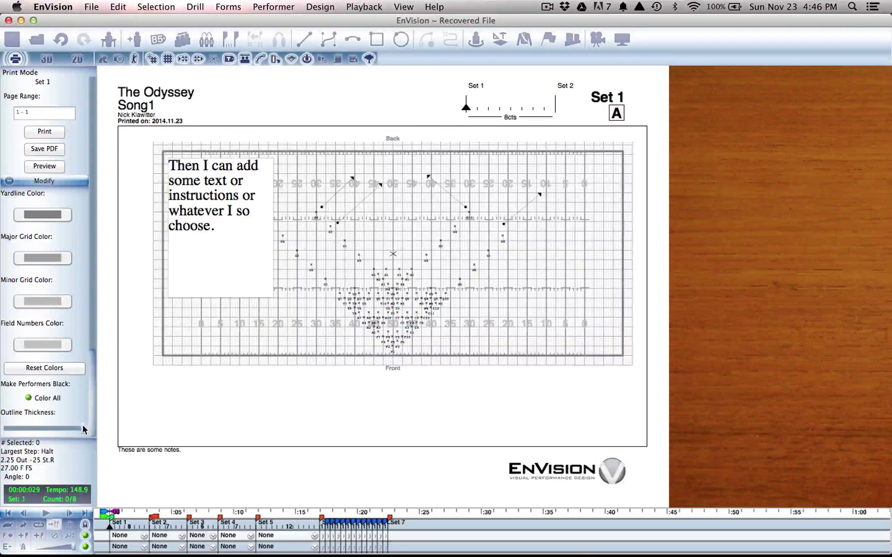
left_click_drag(37, 432, 98, 431)
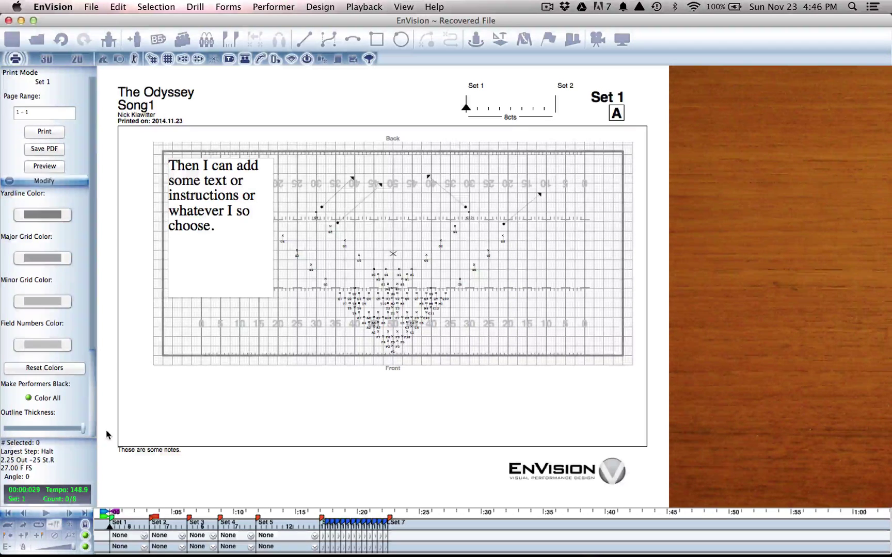